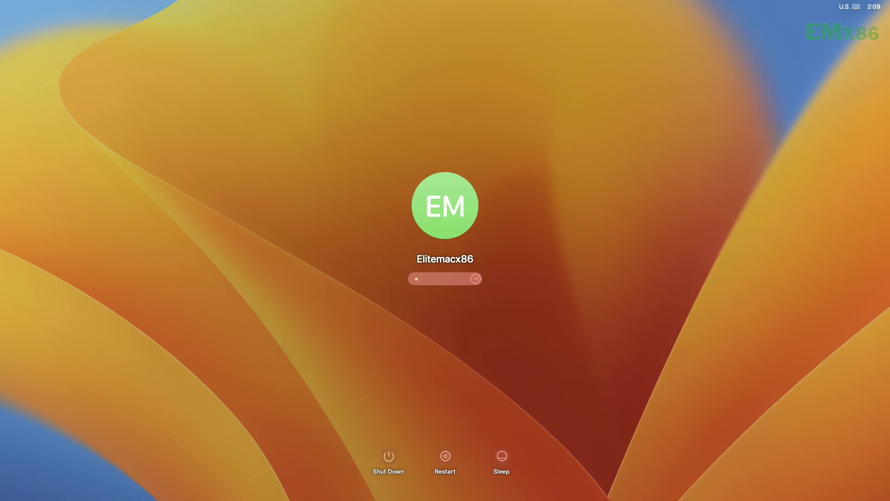
{"action": "type", "text": "234"}
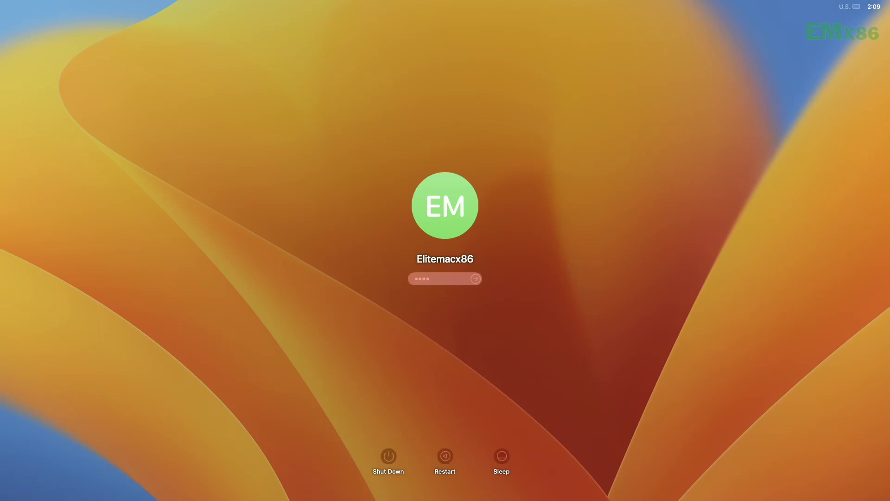
Log in with the password and tidy the desktop icons with Clean Up
{"action": "key", "text": "Return"}
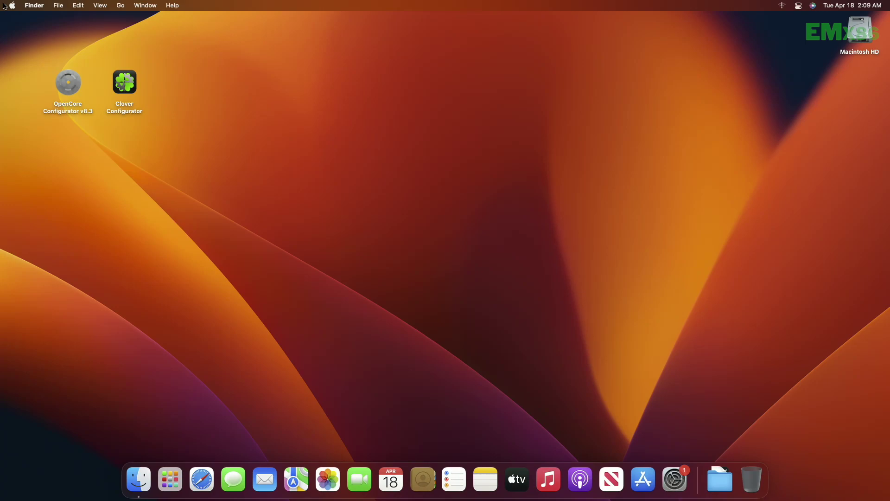
{"action": "right_click", "coordinate": [395, 88]}
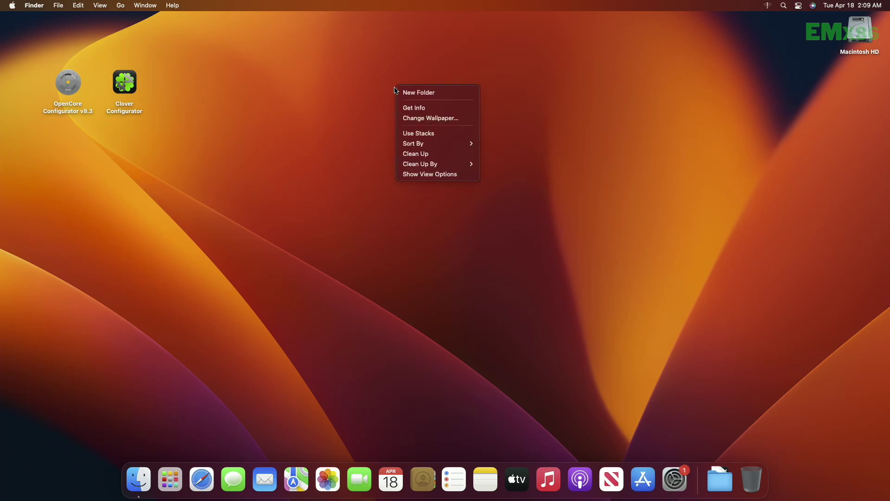
{"action": "left_click", "coordinate": [429, 160]}
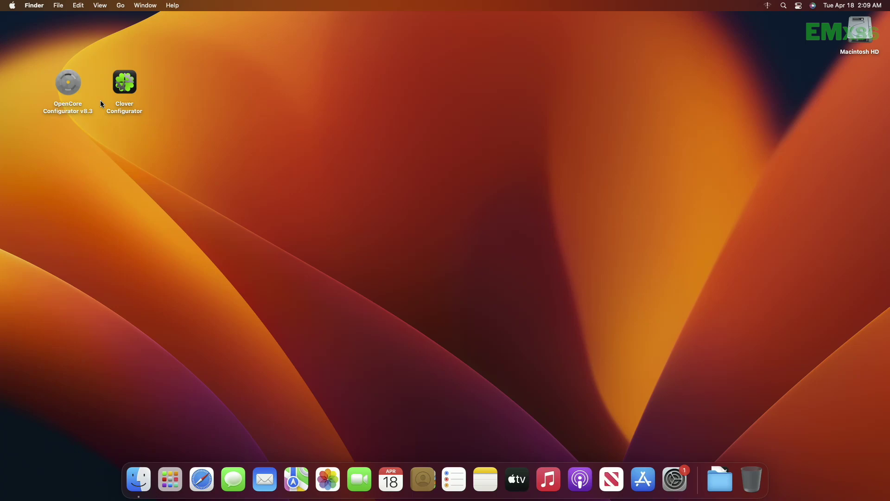
Launch OpenCore Configurator from its desktop icon
{"action": "left_click", "coordinate": [63, 86]}
{"action": "right_click", "coordinate": [63, 84]}
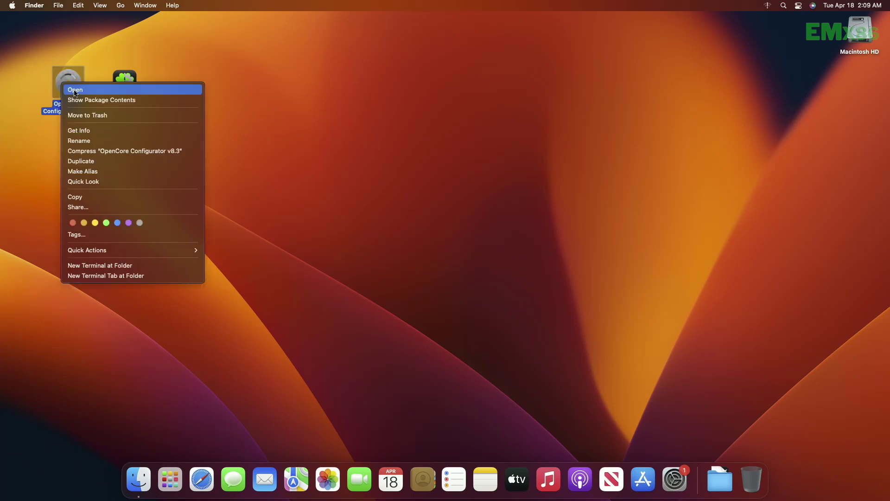
{"action": "left_click", "coordinate": [76, 91]}
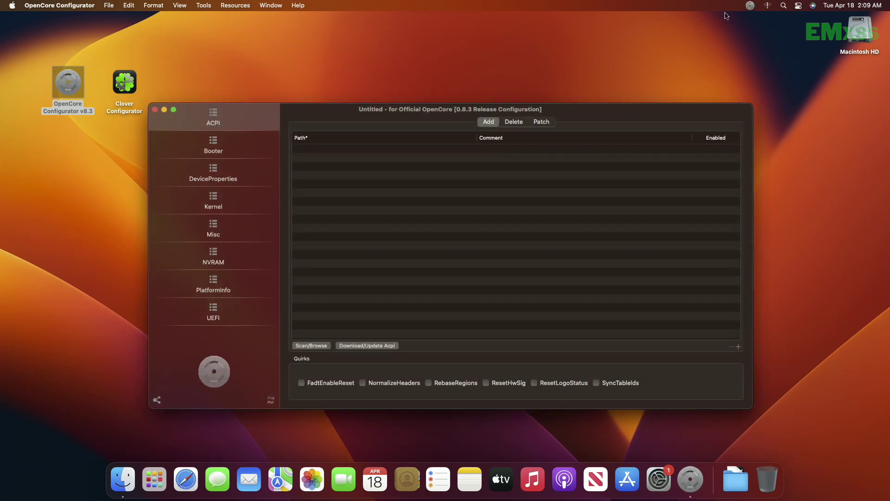
Mount the EFI partition with the administrator password, then quit OpenCore Configurator
{"action": "left_click", "coordinate": [750, 5]}
{"action": "left_click", "coordinate": [772, 59]}
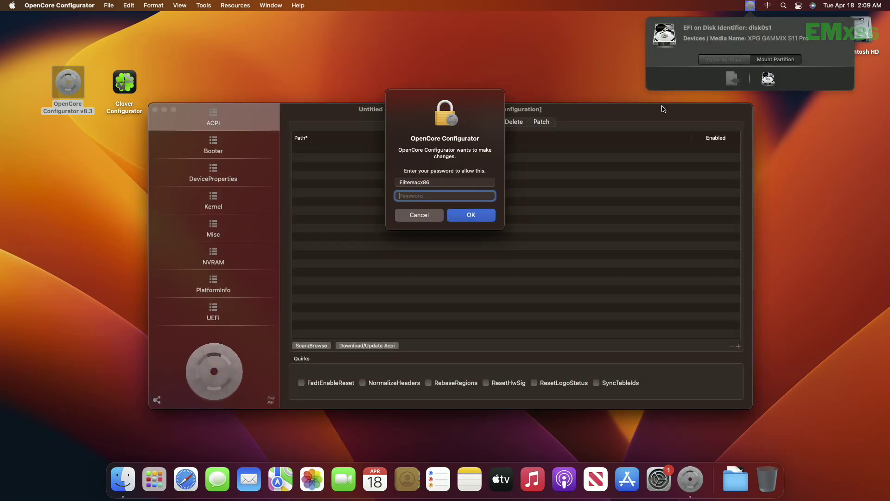
{"action": "type", "text": "•••"}
{"action": "key", "text": "Return"}
{"action": "left_click", "coordinate": [91, 5]}
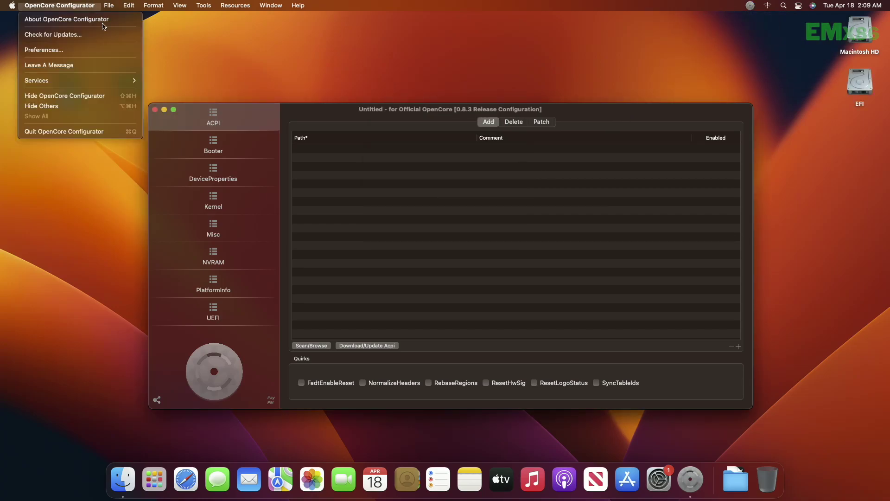
{"action": "left_click", "coordinate": [101, 132]}
Open config.plist from the EFI disk's EFI > OC folder with OpenCore Configurator
{"action": "double_click", "coordinate": [860, 83]}
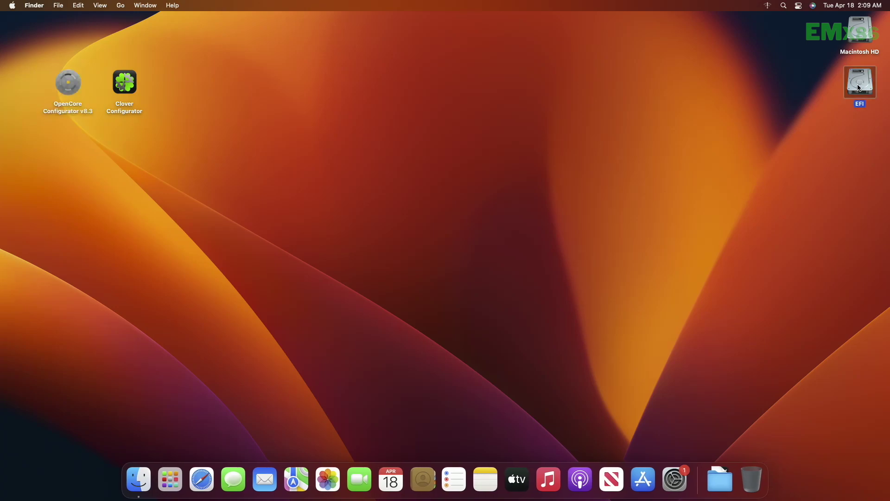
{"action": "double_click", "coordinate": [329, 122]}
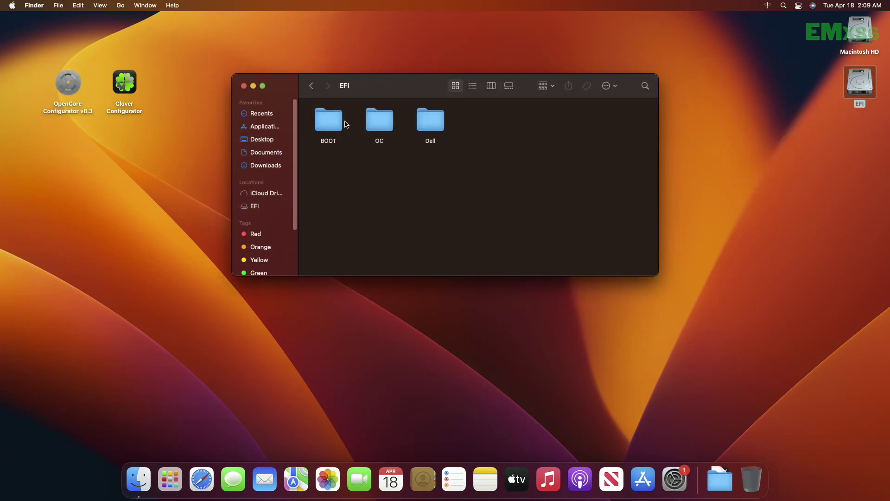
{"action": "double_click", "coordinate": [380, 123]}
{"action": "right_click", "coordinate": [381, 128]}
{"action": "mouse_move", "coordinate": [404, 141]}
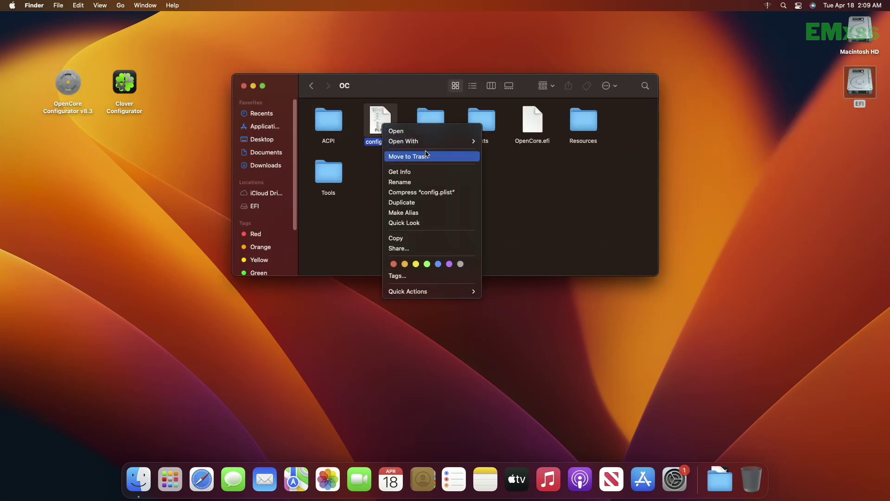
{"action": "left_click", "coordinate": [515, 141]}
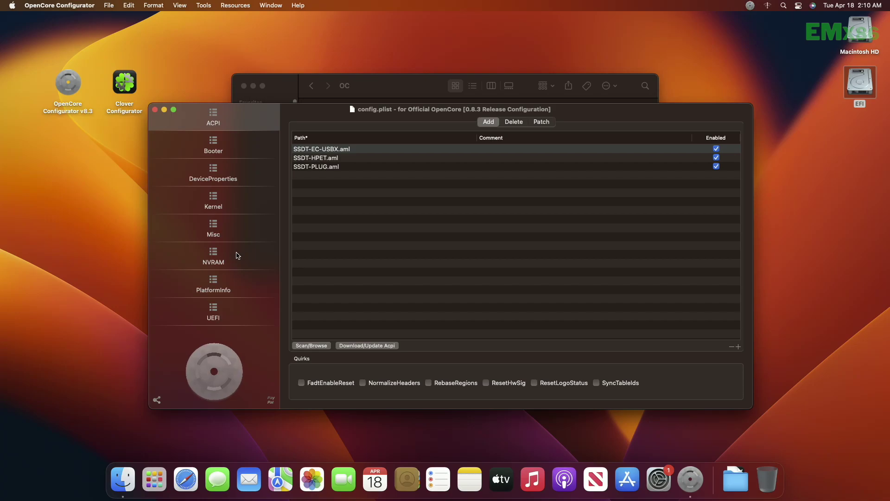
Delete '-v ' from the third UUID's NVRAM boot-args so it begins with alcid=20
{"action": "left_click", "coordinate": [235, 254]}
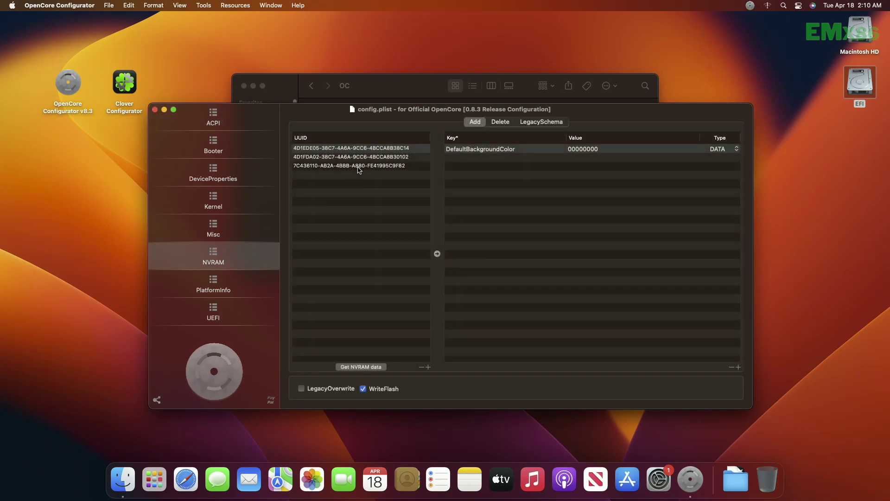
{"action": "left_click", "coordinate": [358, 168]}
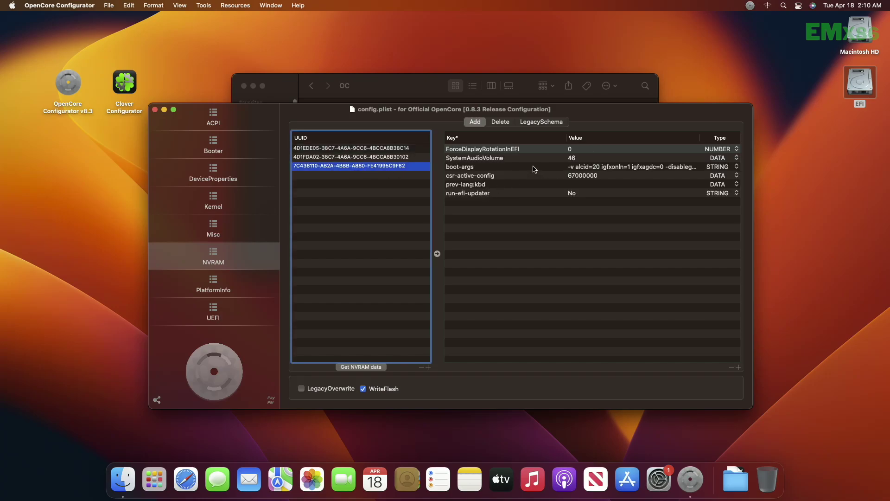
{"action": "left_click", "coordinate": [571, 168]}
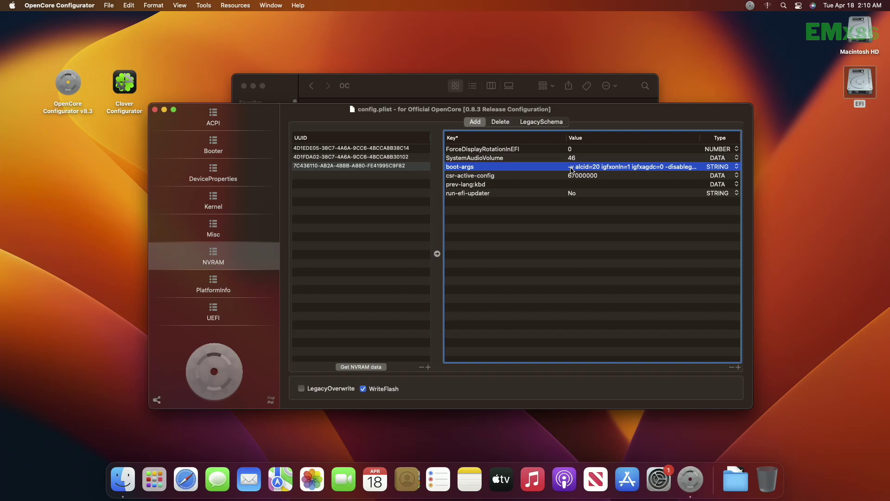
{"action": "double_click", "coordinate": [571, 167]}
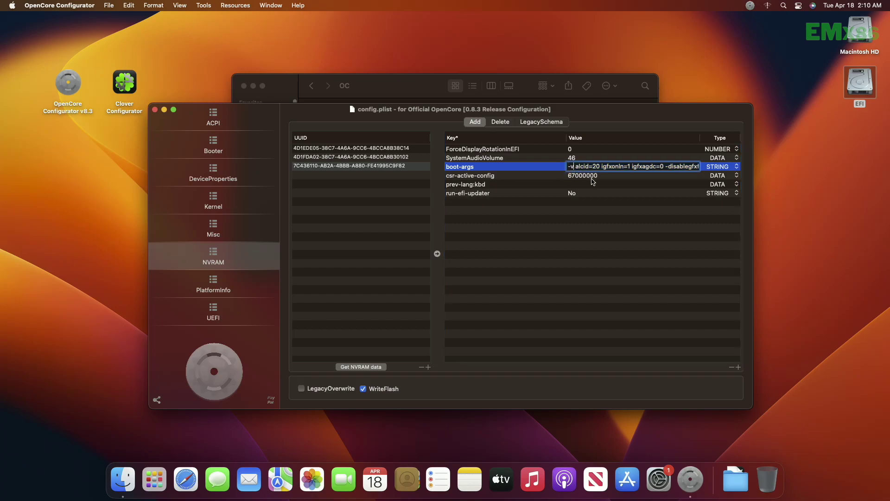
{"action": "key", "text": "BackSpace"}
{"action": "key", "text": "BackSpace"}
{"action": "key", "text": "BackSpace"}
{"action": "key", "text": "Return"}
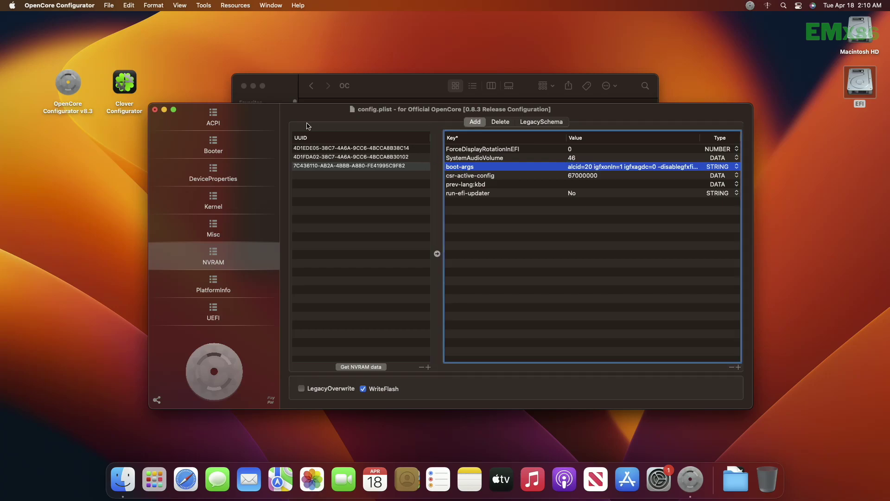
Save the changes to config.plist and quit OpenCore Configurator
{"action": "left_click", "coordinate": [154, 110]}
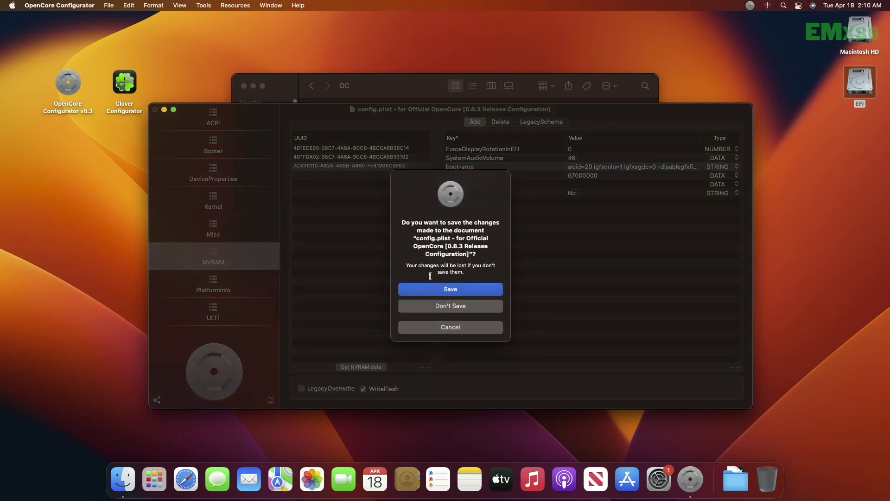
{"action": "left_click", "coordinate": [438, 286]}
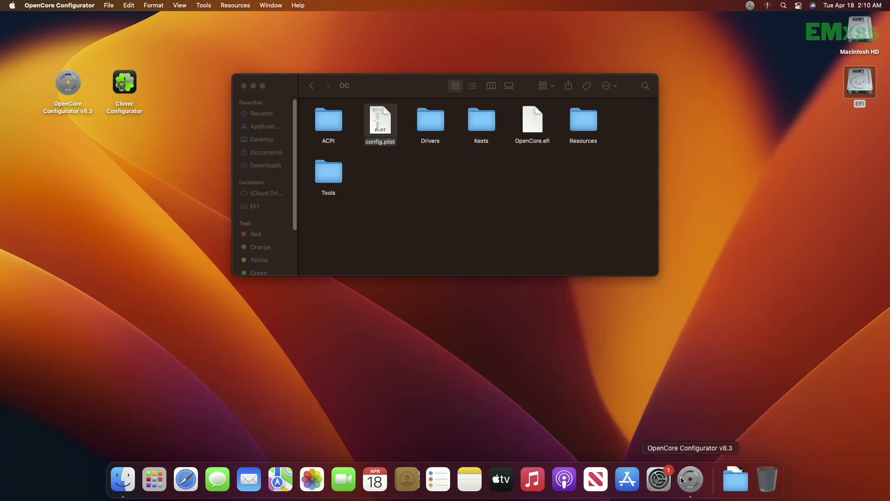
{"action": "right_click", "coordinate": [690, 484]}
{"action": "left_click", "coordinate": [689, 445]}
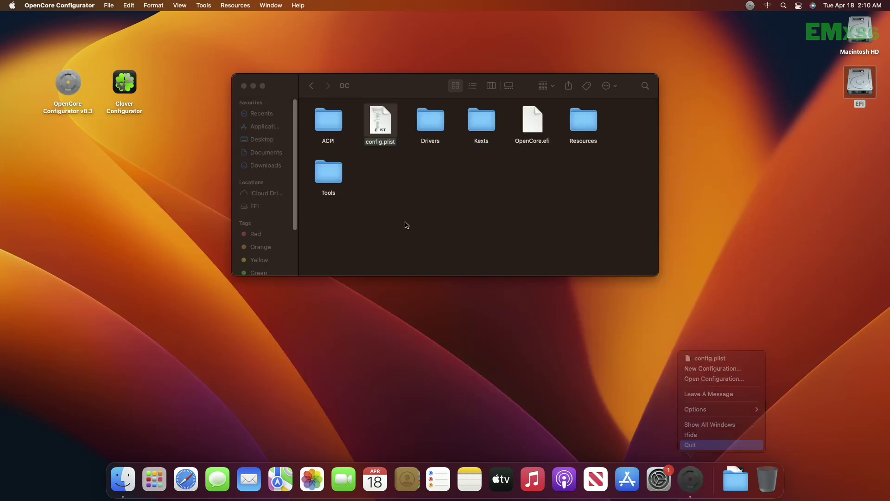
Close the OC folder window and eject the EFI partition
{"action": "left_click", "coordinate": [243, 85]}
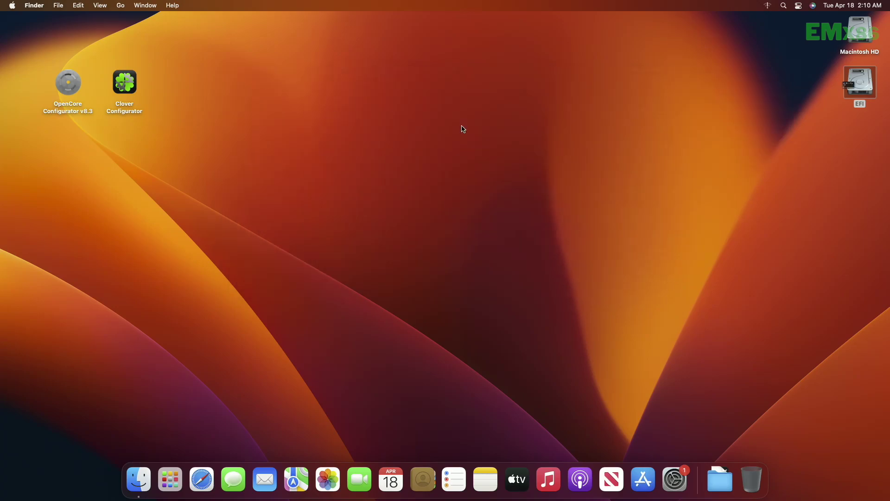
{"action": "right_click", "coordinate": [856, 82]}
{"action": "left_click", "coordinate": [821, 103]}
Restart the Mac from the Apple menu and confirm the restart
{"action": "left_click", "coordinate": [12, 5]}
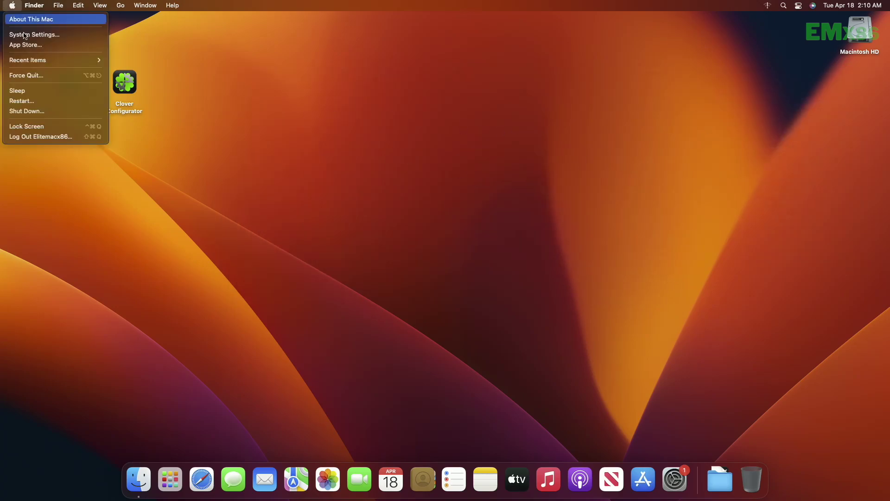
{"action": "left_click", "coordinate": [56, 101]}
{"action": "left_click", "coordinate": [523, 169]}
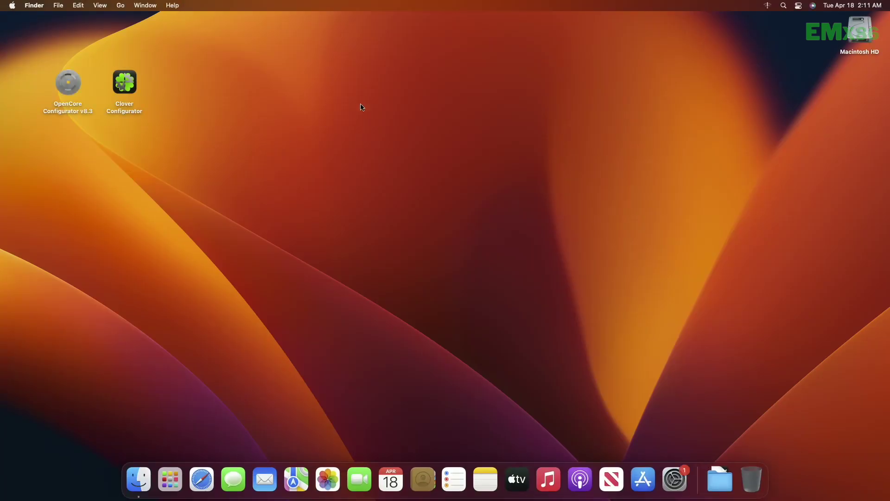
Tidy the desktop icons, then boot macOS from Macintosh HD in Clover
{"action": "right_click", "coordinate": [370, 103]}
{"action": "left_click", "coordinate": [414, 168]}
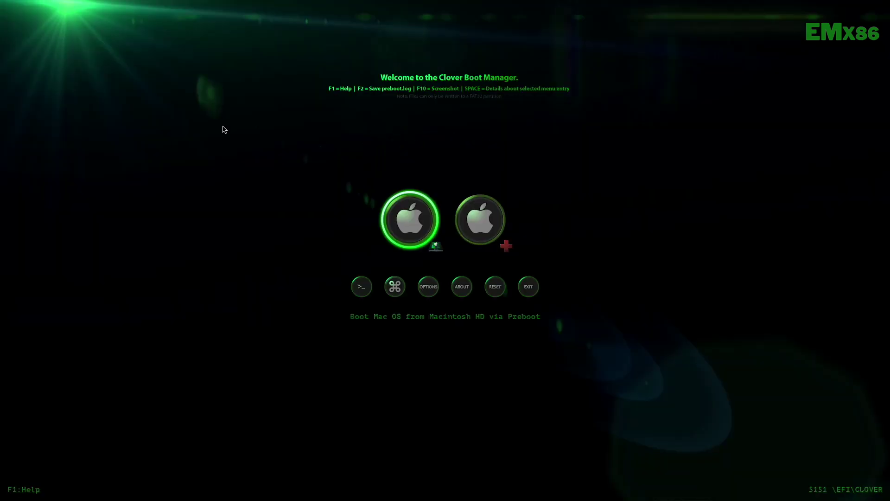
{"action": "key", "text": "Return"}
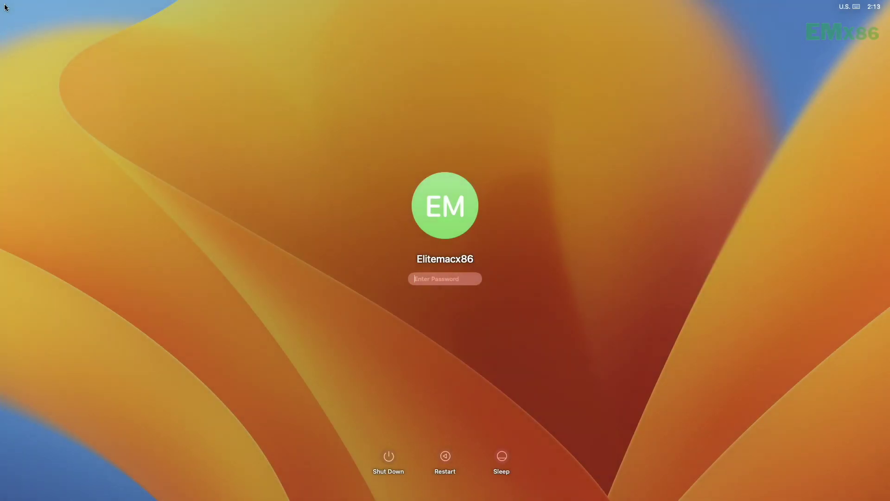
{"action": "type", "text": "12345"}
Log in with the password and open Clover Configurator from its desktop icon
{"action": "key", "text": "Return"}
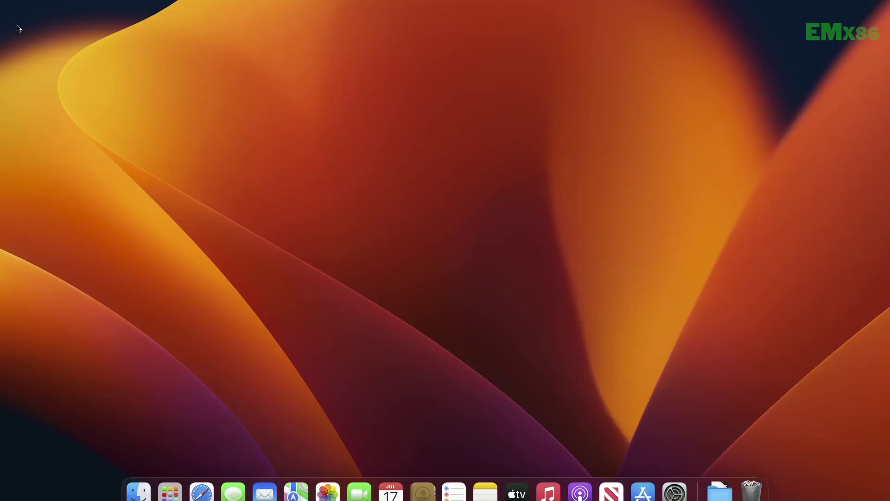
{"action": "right_click", "coordinate": [371, 88]}
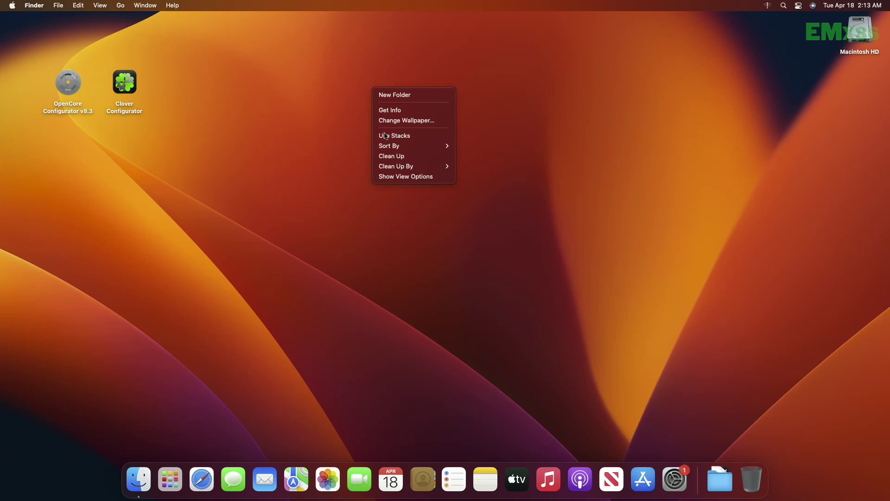
{"action": "left_click", "coordinate": [365, 154]}
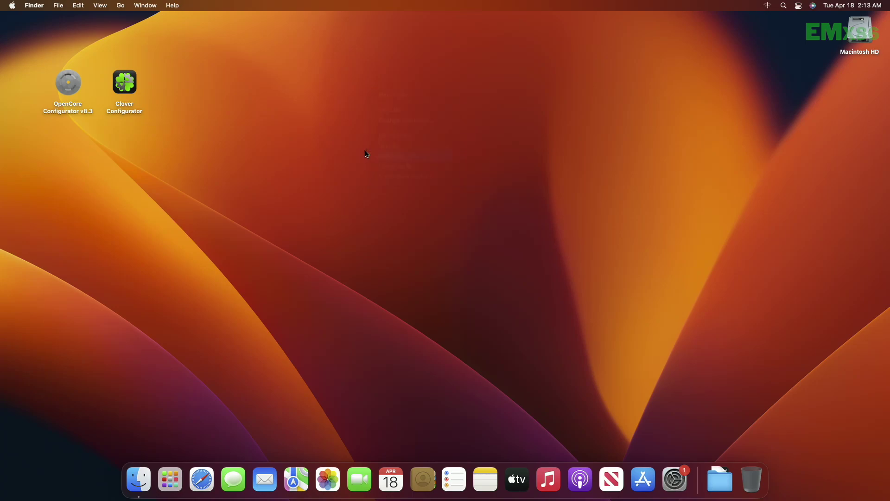
{"action": "right_click", "coordinate": [124, 82]}
{"action": "left_click", "coordinate": [438, 84]}
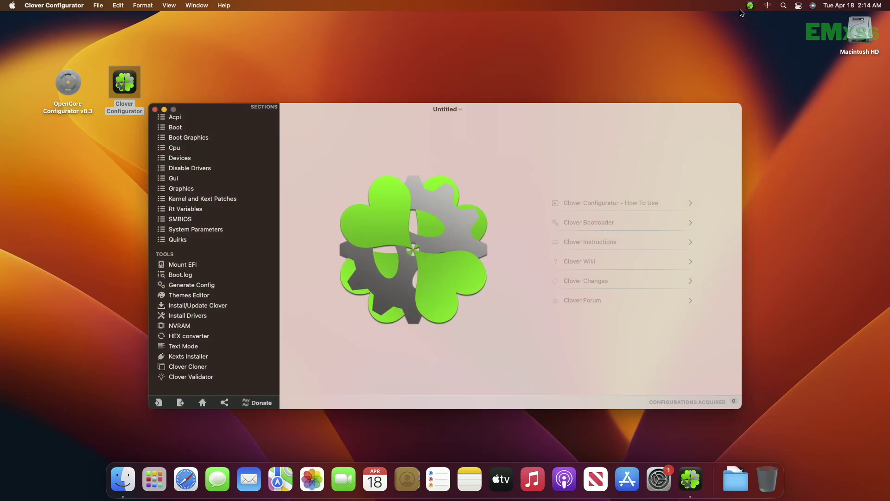
Mount the EFI partition from Clover's menu-bar disk view with the password, then quit Clover Configurator
{"action": "left_click", "coordinate": [750, 8]}
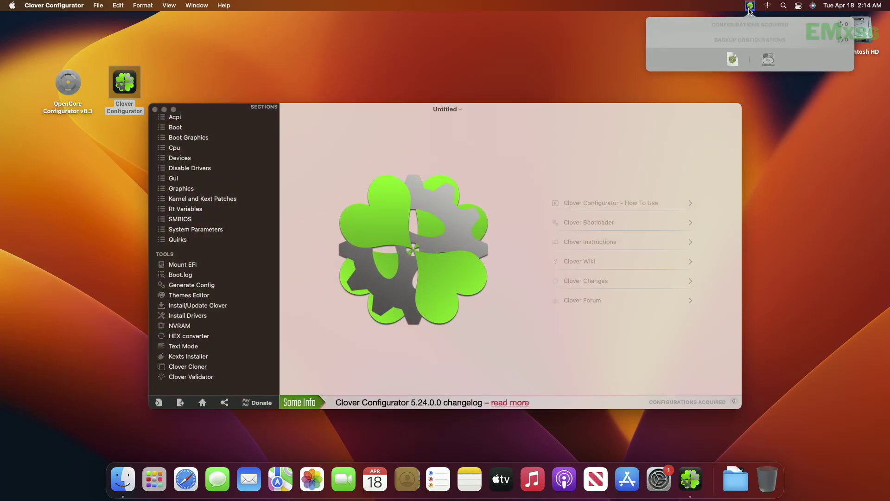
{"action": "left_click", "coordinate": [768, 62]}
{"action": "left_click", "coordinate": [769, 63]}
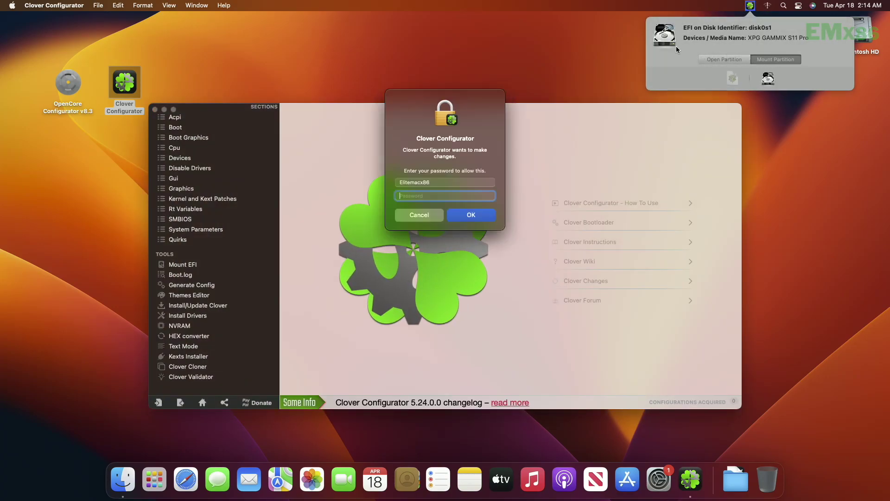
{"action": "type", "text": "••••••••"}
{"action": "key", "text": "Return"}
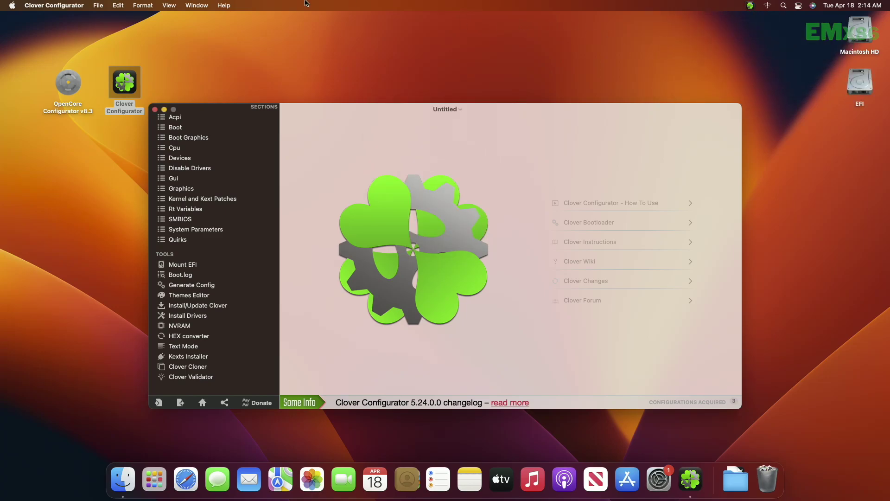
{"action": "left_click", "coordinate": [36, 4]}
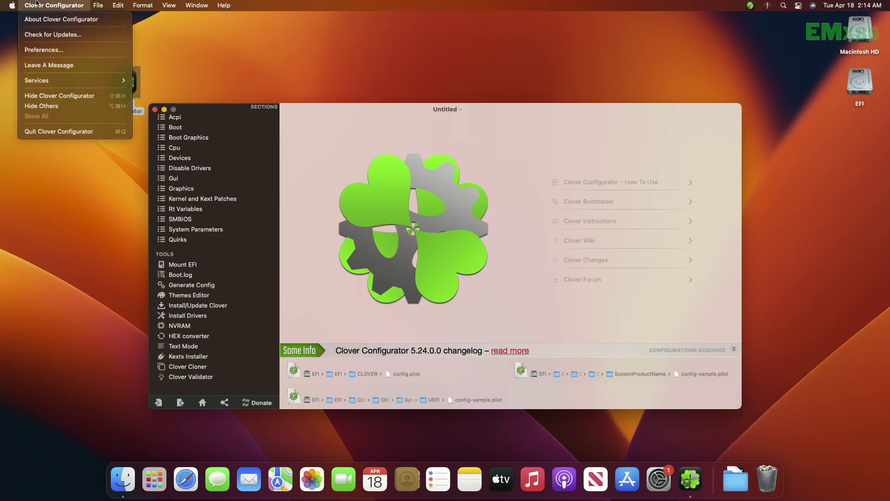
{"action": "left_click", "coordinate": [64, 132]}
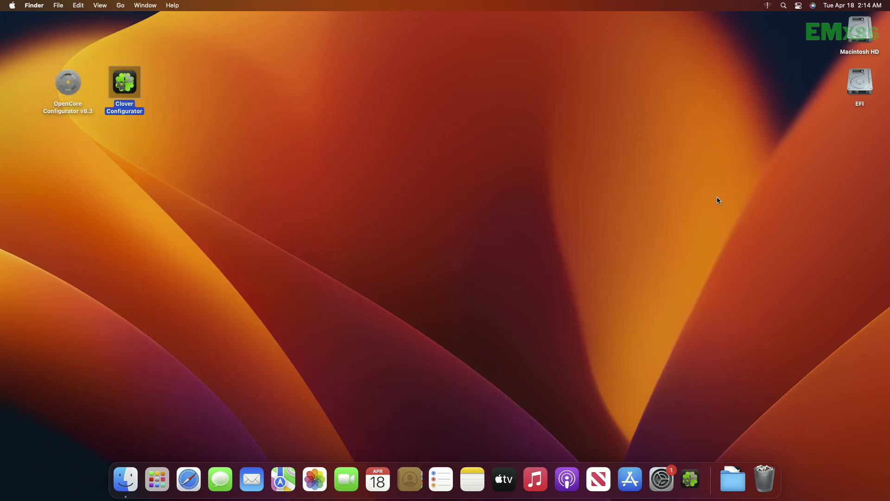
Open config.plist from the EFI volume's EFI > CLOVER folder with Clover Configurator
{"action": "double_click", "coordinate": [860, 84]}
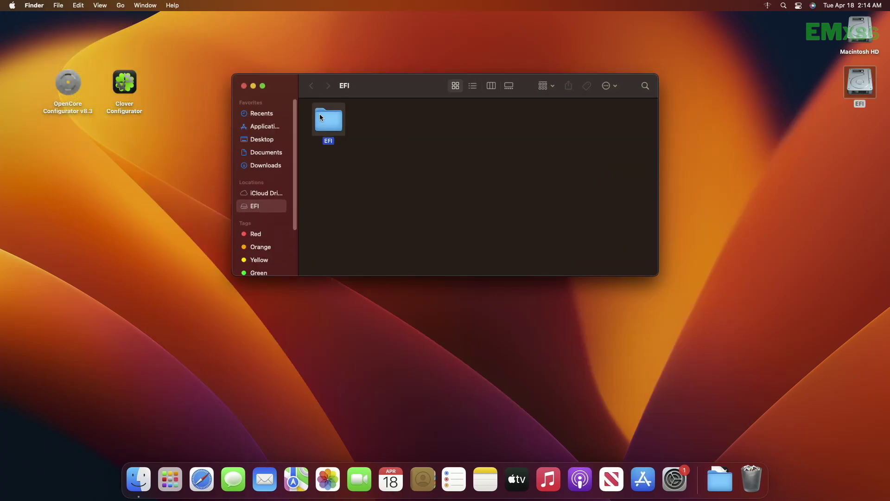
{"action": "double_click", "coordinate": [328, 120]}
{"action": "left_click", "coordinate": [383, 126]}
{"action": "double_click", "coordinate": [383, 126]}
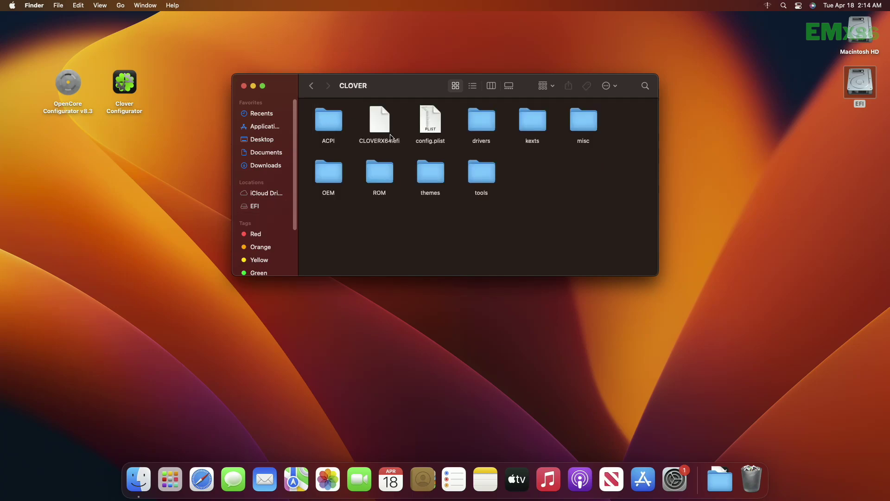
{"action": "right_click", "coordinate": [422, 128]}
{"action": "mouse_move", "coordinate": [441, 140]}
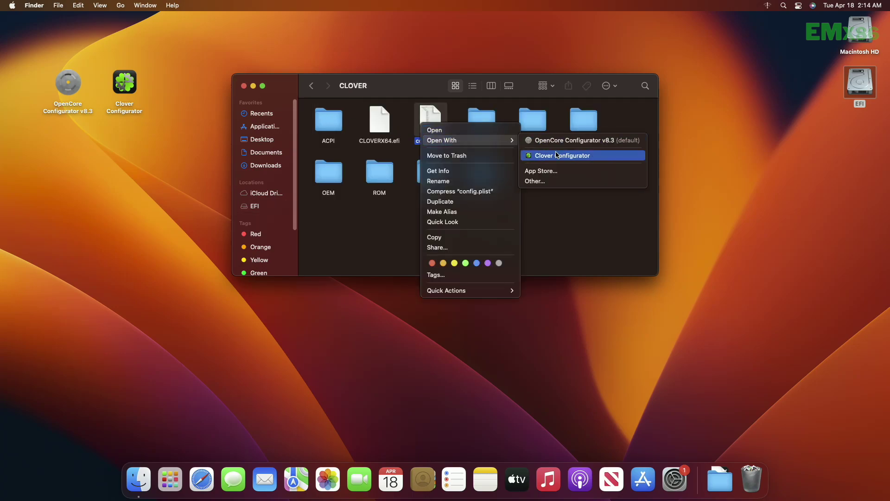
{"action": "left_click", "coordinate": [539, 154]}
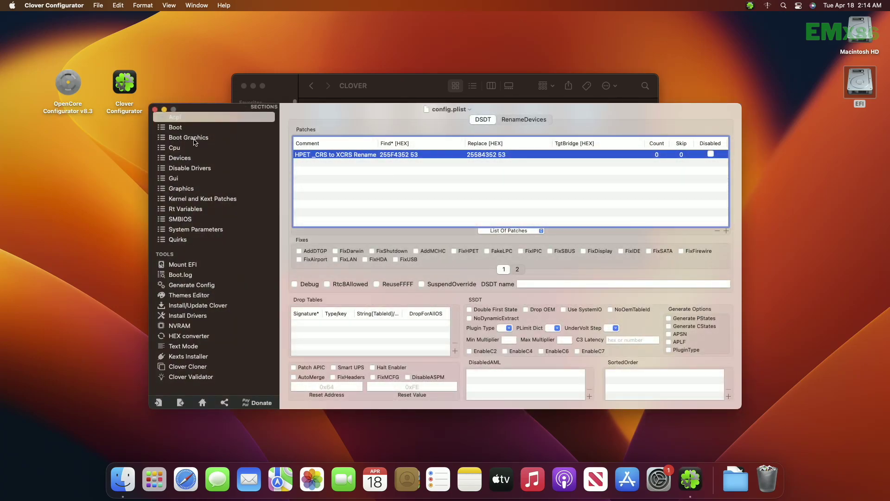
In Boot, add -v from the common boot arguments list, then remove that row
{"action": "left_click", "coordinate": [191, 128]}
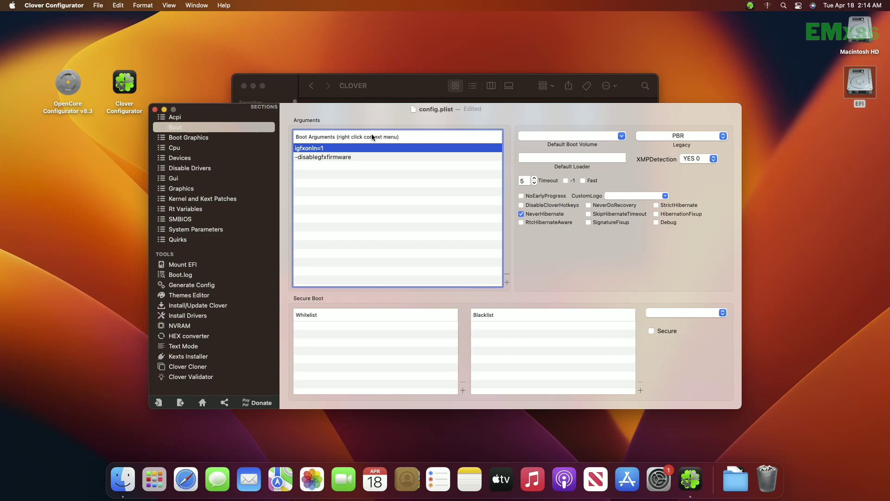
{"action": "right_click", "coordinate": [373, 137]}
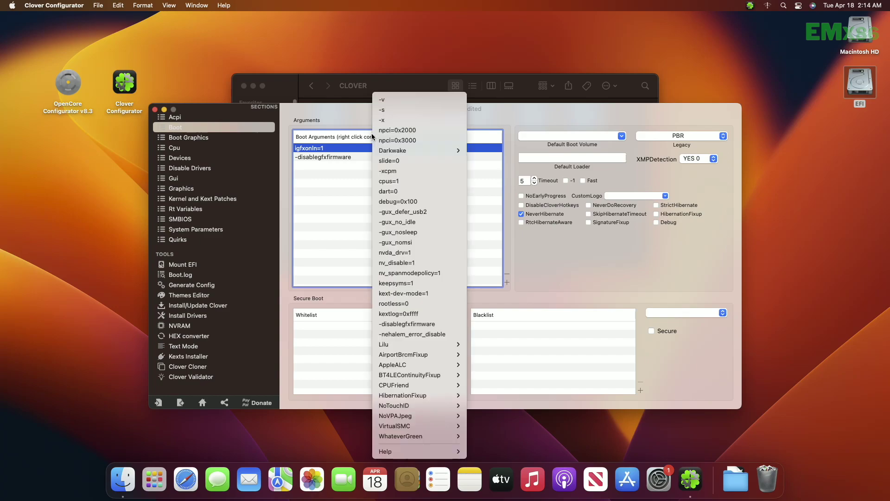
{"action": "left_click", "coordinate": [392, 99]}
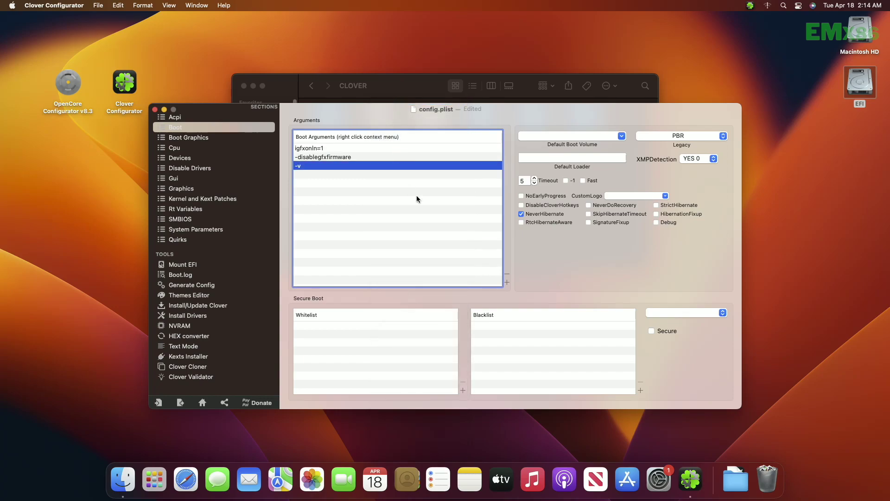
{"action": "left_click", "coordinate": [507, 275]}
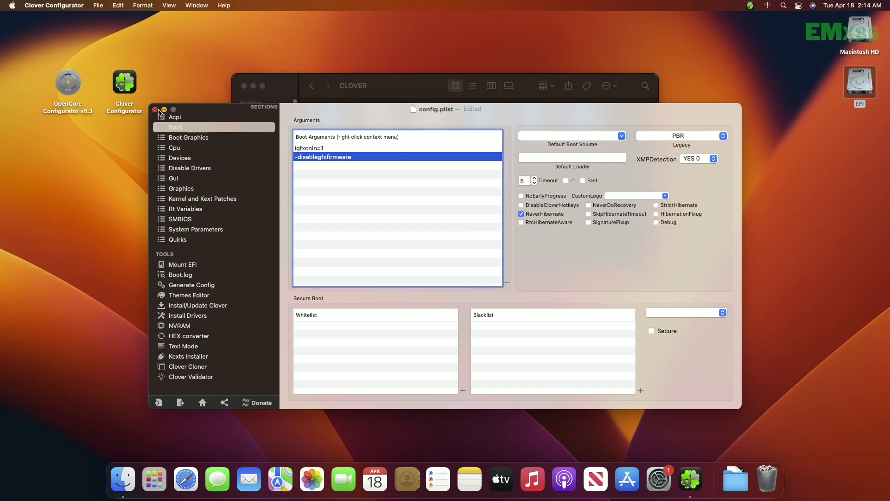
Close the edited config.plist, accept the version-storage alert, and quit Clover Configurator
{"action": "left_click", "coordinate": [155, 109]}
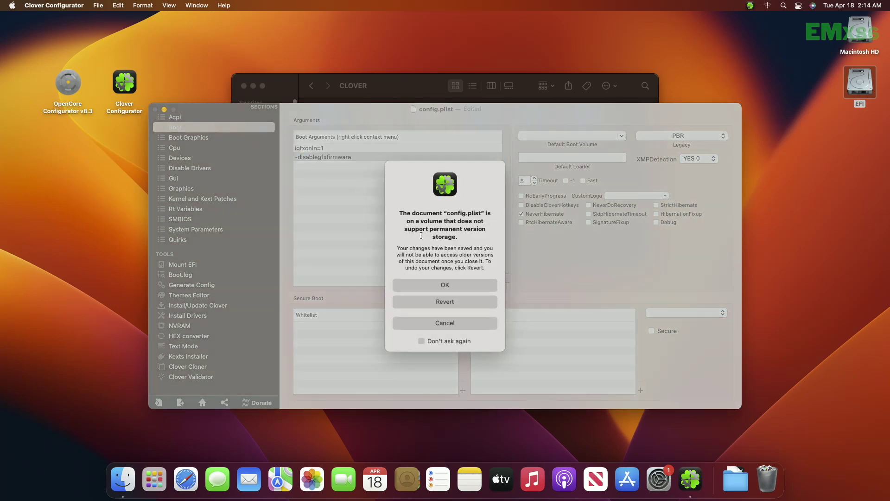
{"action": "left_click", "coordinate": [448, 285]}
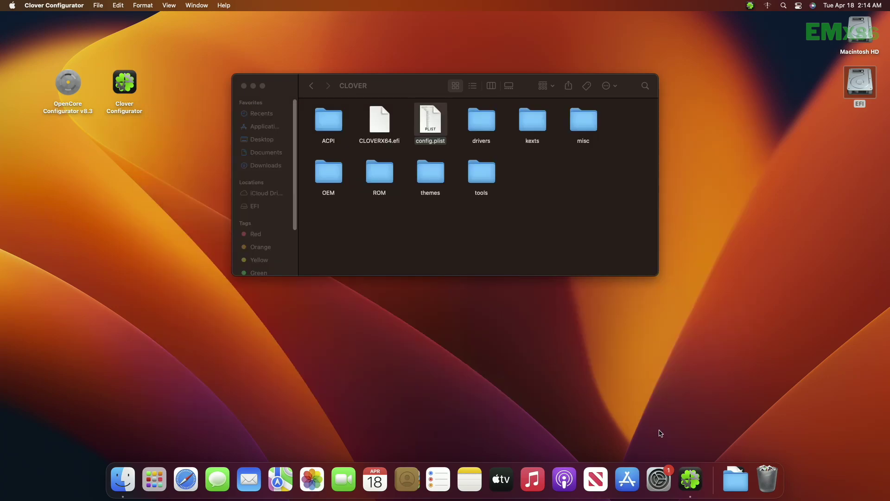
{"action": "right_click", "coordinate": [691, 478]}
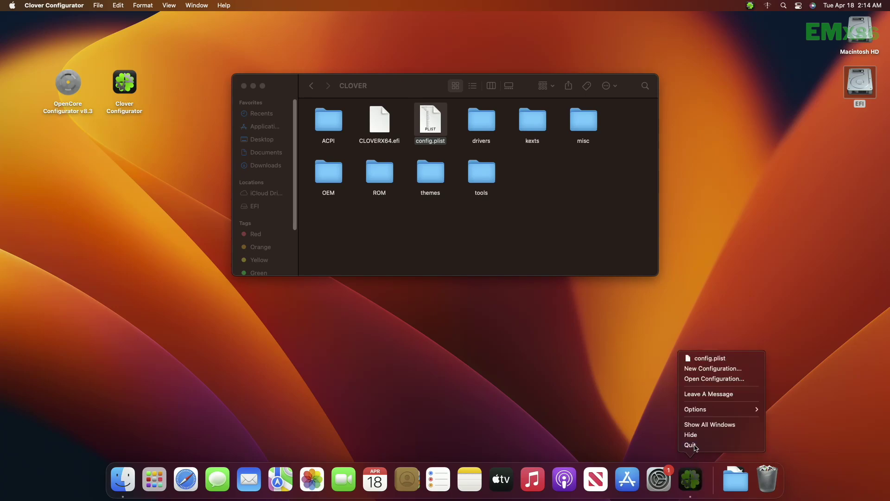
{"action": "left_click", "coordinate": [689, 444]}
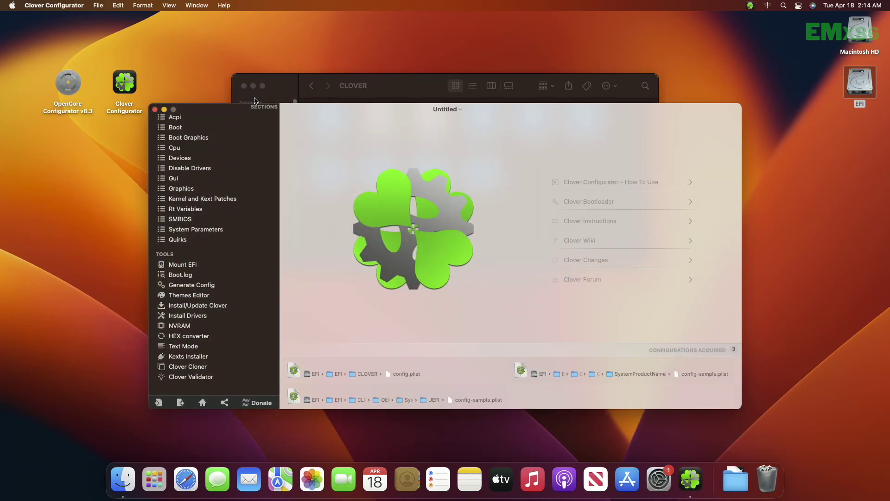
{"action": "left_click", "coordinate": [49, 4]}
{"action": "left_click", "coordinate": [91, 131]}
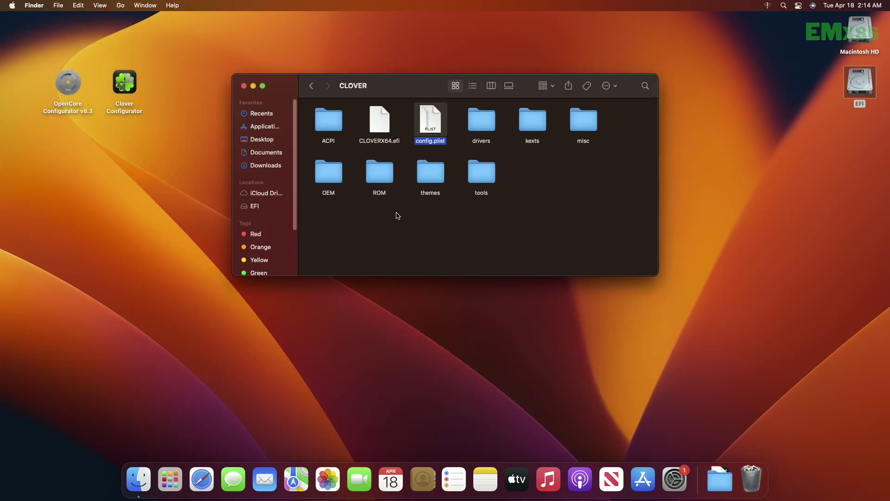
Close the CLOVER Finder window, eject the EFI volume, and bring up the Apple menu's restart options
{"action": "left_click", "coordinate": [245, 86]}
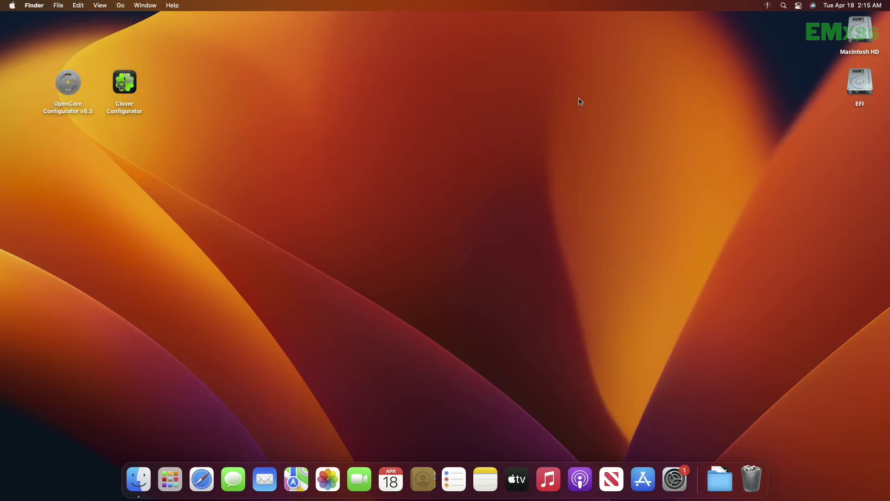
{"action": "right_click", "coordinate": [854, 93]}
{"action": "left_click", "coordinate": [810, 114]}
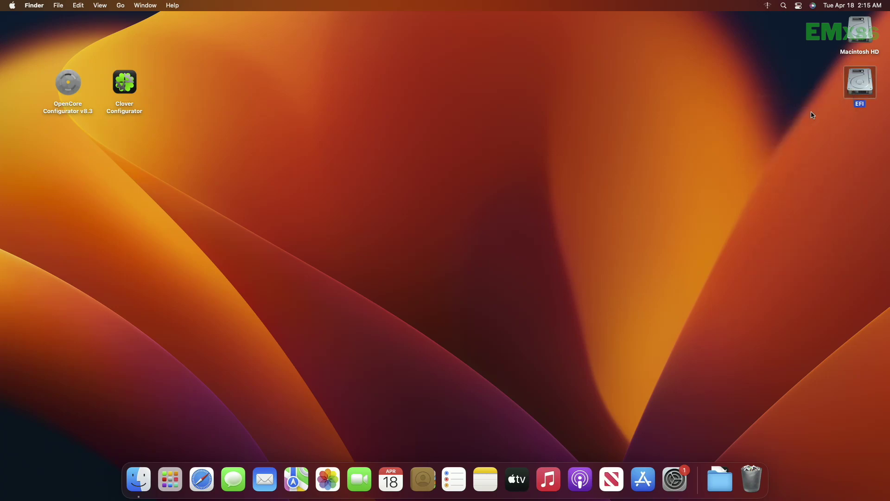
{"action": "left_click", "coordinate": [12, 5]}
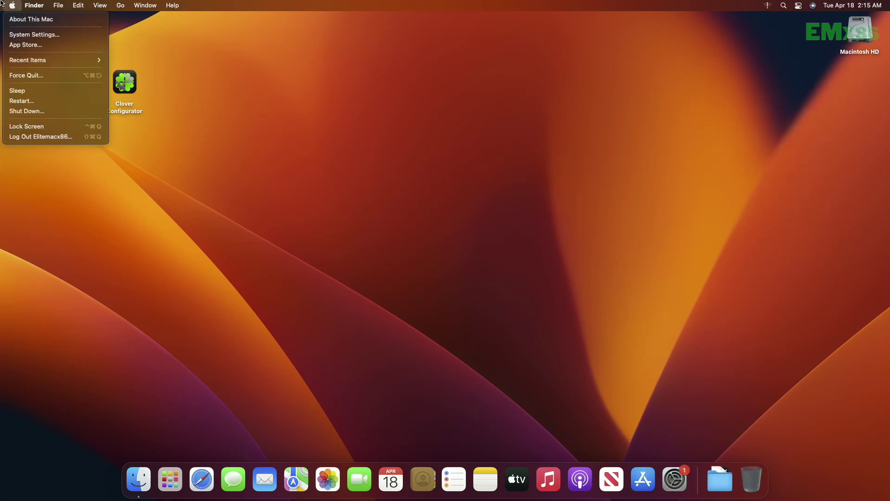